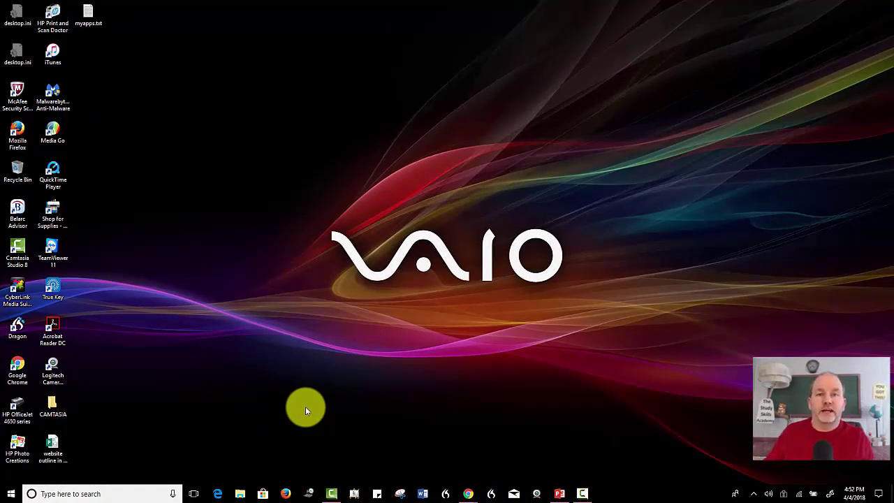
# Step: Search the computer for "pub" and launch Publisher 2016
pyautogui.click(73, 494)
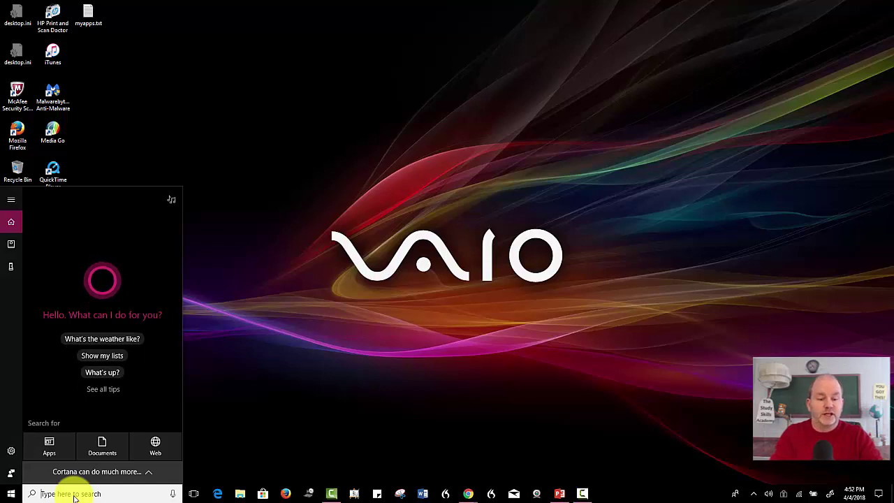
pyautogui.write('pub')
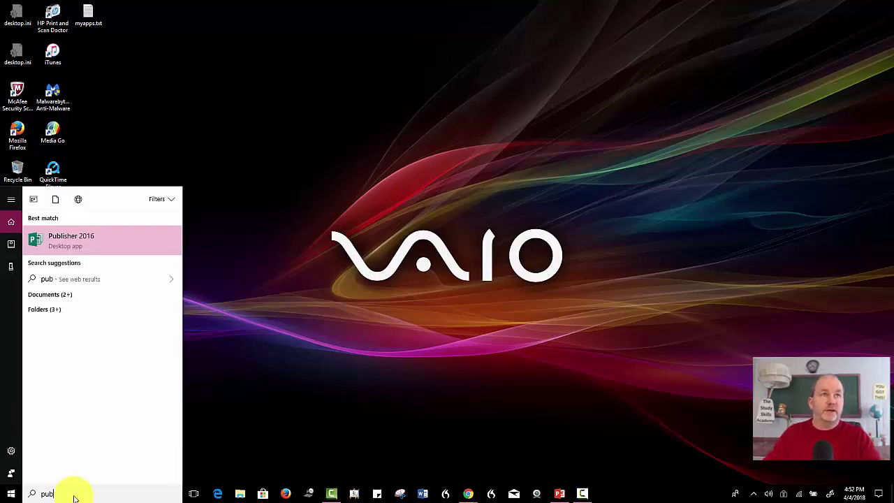
pyautogui.click(71, 249)
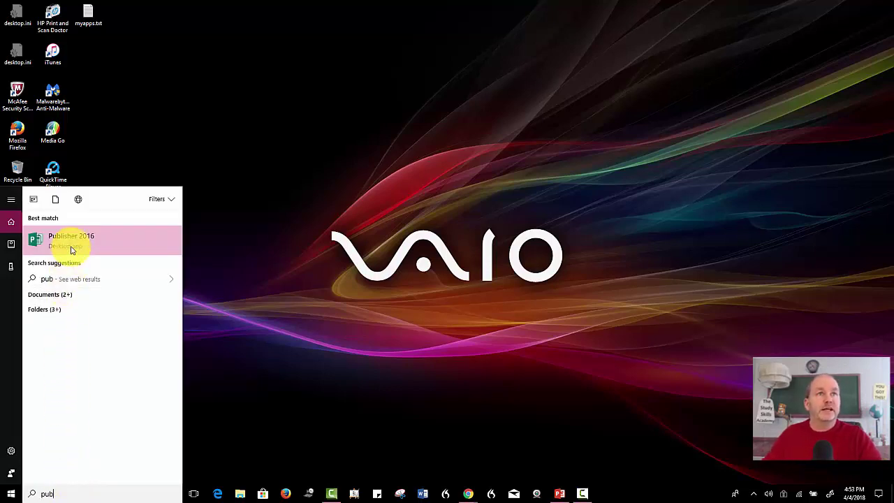
pyautogui.click(93, 246)
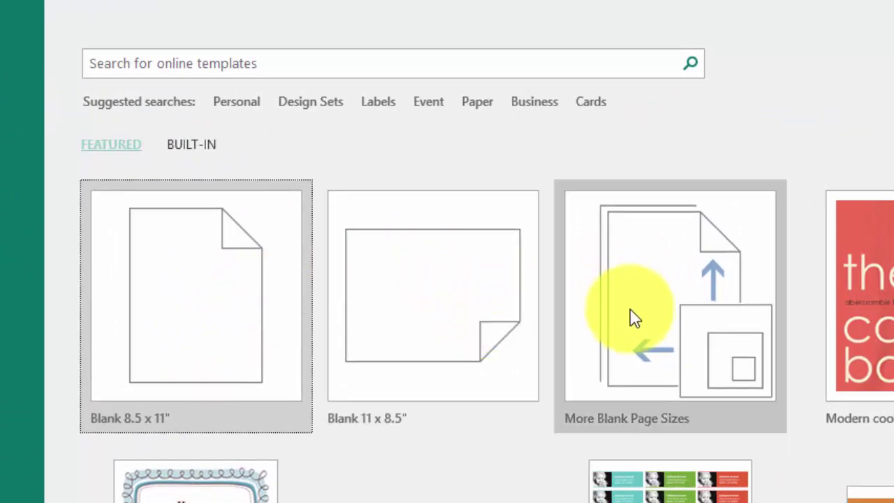
# Step: Create a blank publication with a custom page size 22" wide and 28" high, one page per sheet
pyautogui.click(605, 292)
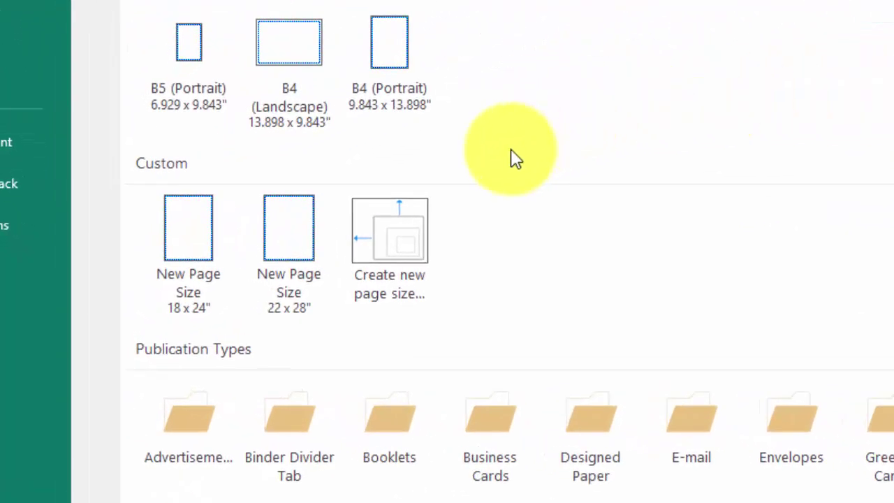
pyautogui.click(384, 248)
pyautogui.click(699, 174)
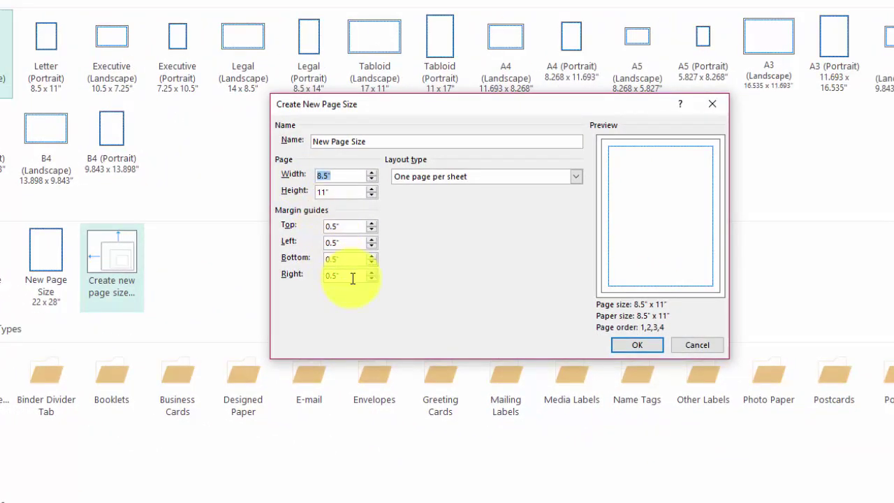
pyautogui.write('22')
pyautogui.press('Tab')
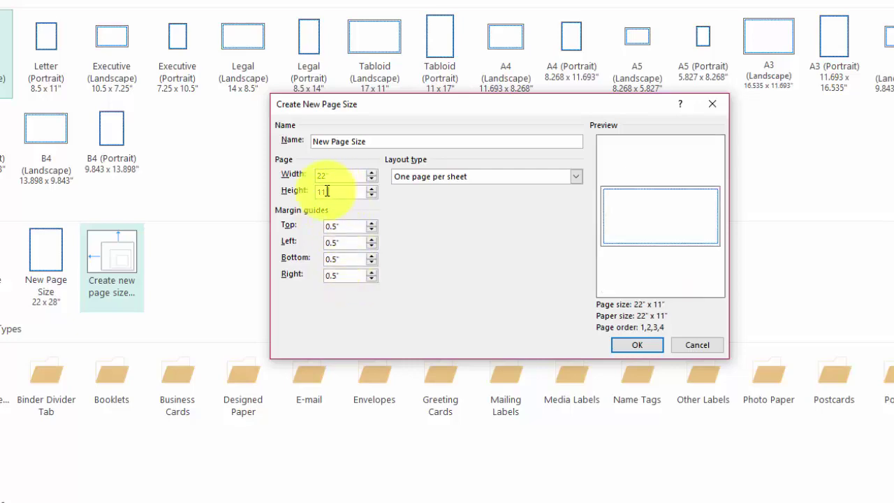
pyautogui.write('28')
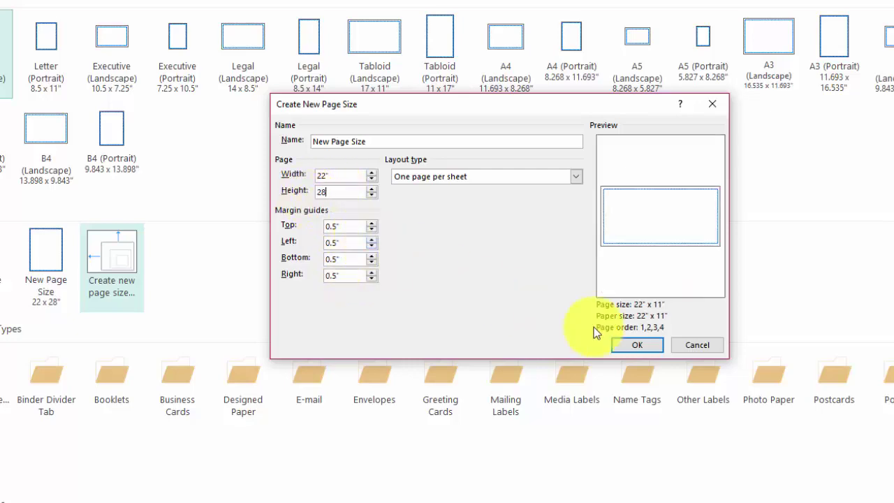
pyautogui.click(617, 340)
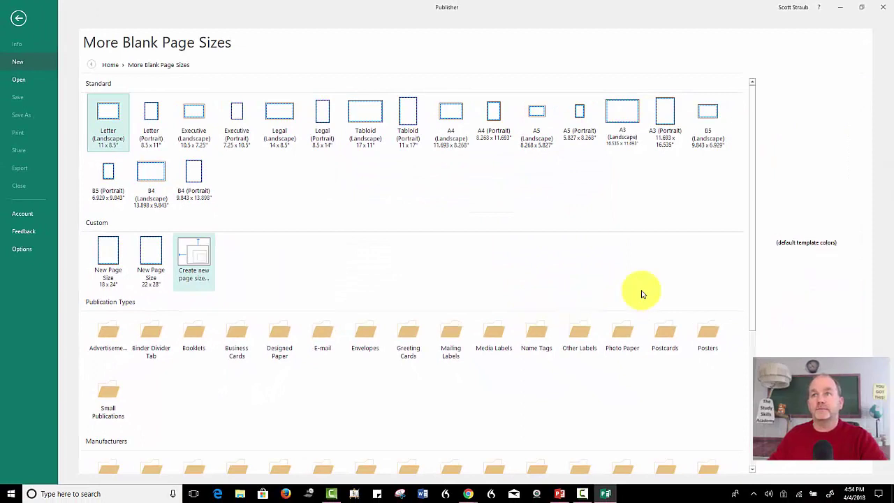
pyautogui.click(789, 319)
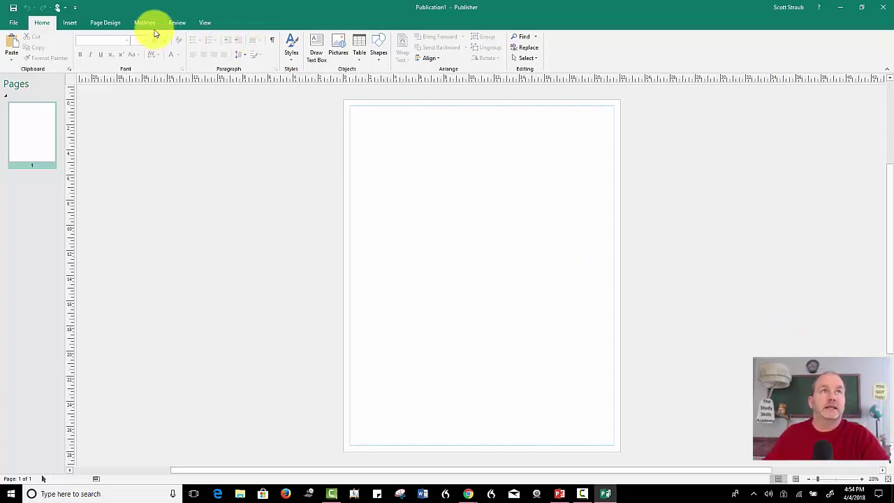
# Step: Examine the print preview to see how the poster tiles across Letter sheets, and return to the publication
pyautogui.click(16, 21)
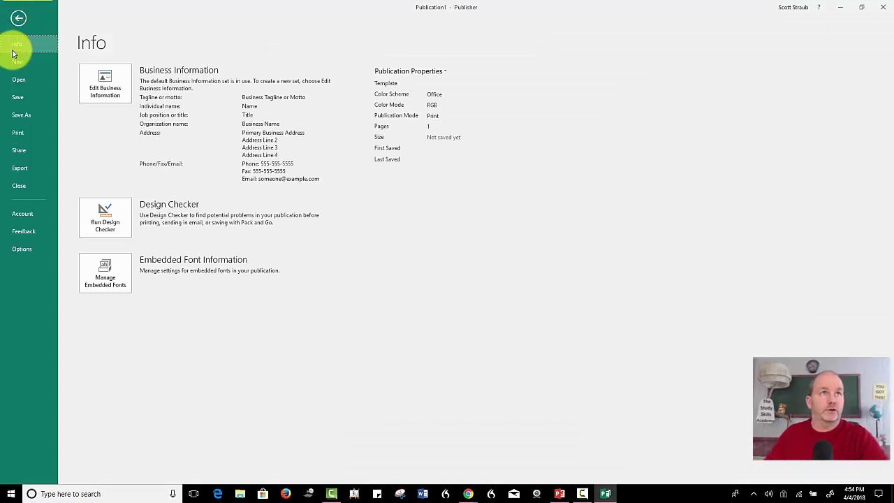
pyautogui.click(19, 132)
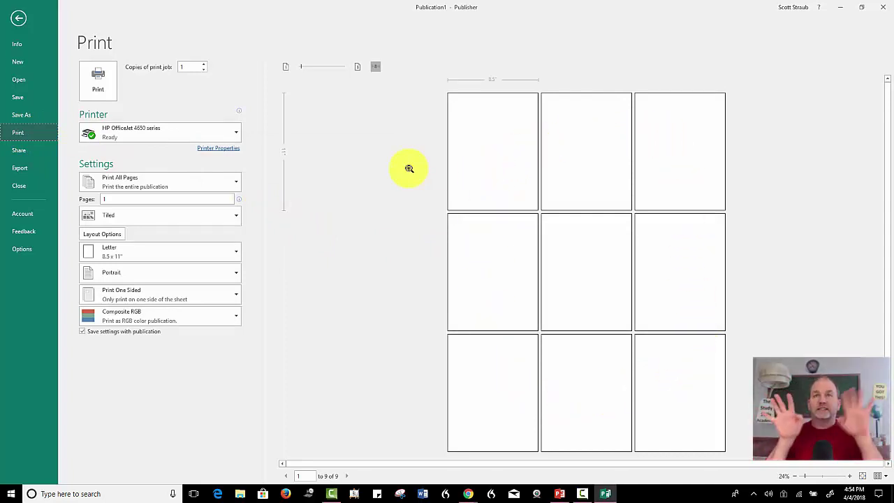
pyautogui.click(19, 18)
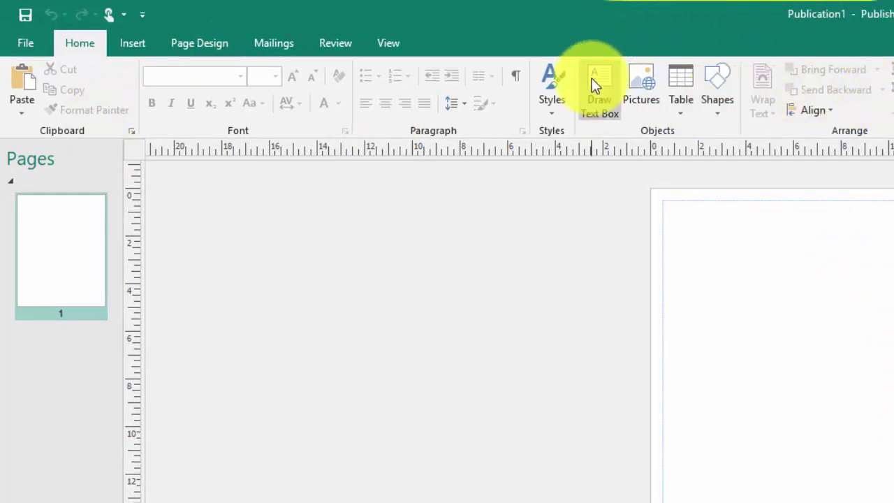
# Step: Draw a text box about 8.5 by 5 inches near the page's upper-left corner and enter "Plen" in it
pyautogui.click(598, 109)
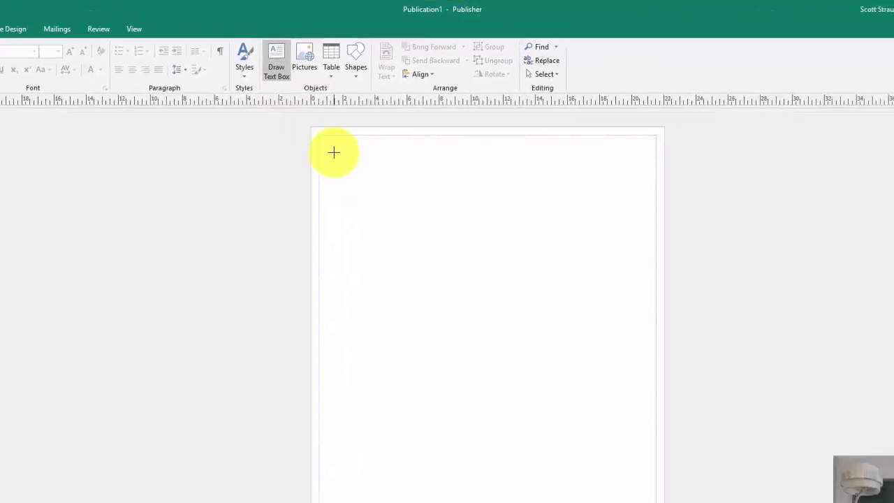
pyautogui.moveTo(330, 148); pyautogui.dragTo(471, 231)
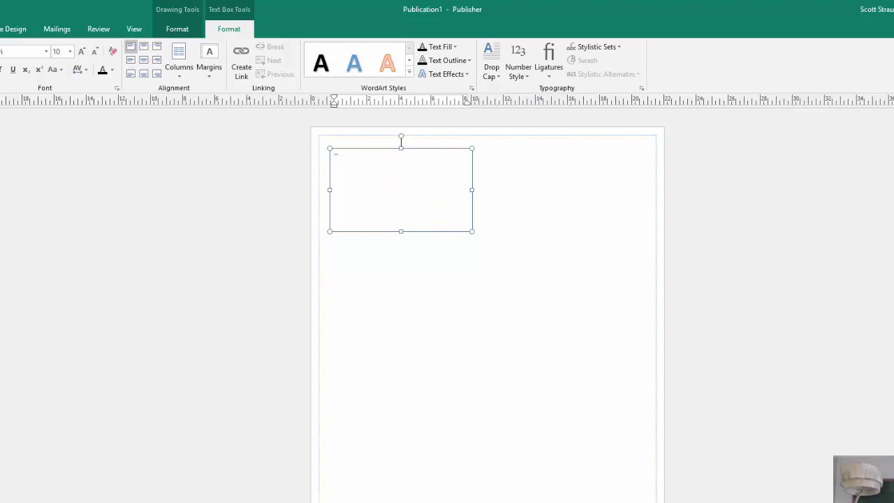
pyautogui.write('Plen')
pyautogui.press('Escape')
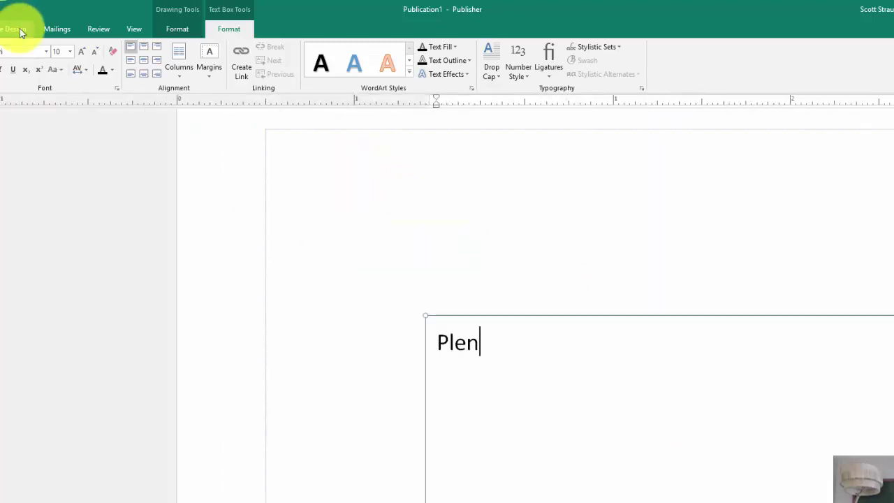
# Step: Zoom to 150% and correct the text to the heading "Planet #1" followed by the line "The first planet Mercury..afdffafafafdf"
pyautogui.click(137, 34)
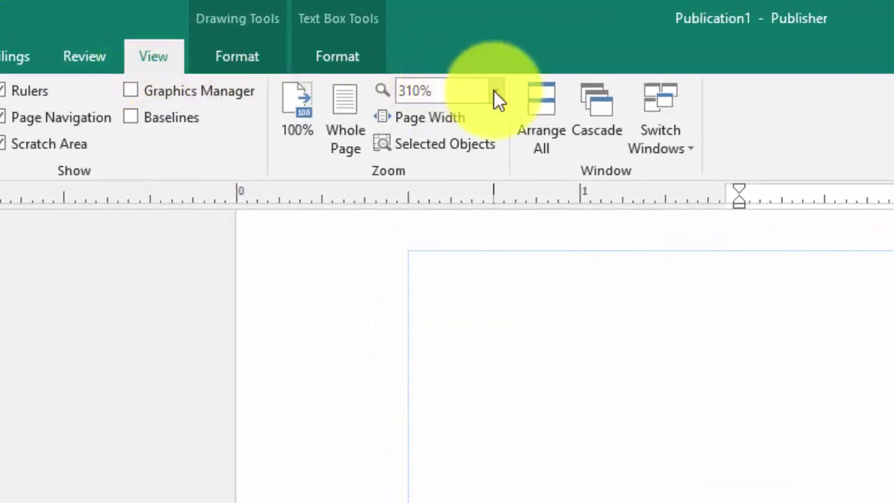
pyautogui.click(494, 91)
pyautogui.click(419, 182)
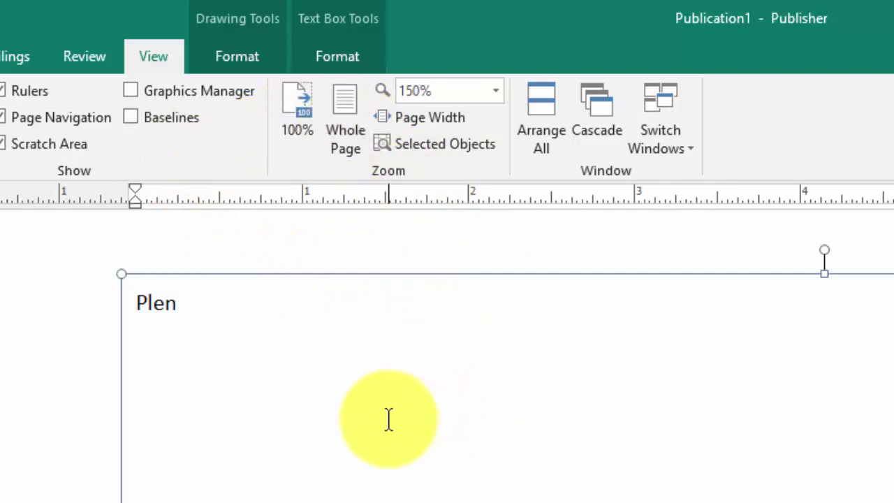
pyautogui.press('BackSpace')
pyautogui.press('BackSpace')
pyautogui.write('anet #1')
pyautogui.press('Return')
pyautogui.write('The first plae')
pyautogui.press('BackSpace')
pyautogui.write('net Mercury..afdffafafafdf')
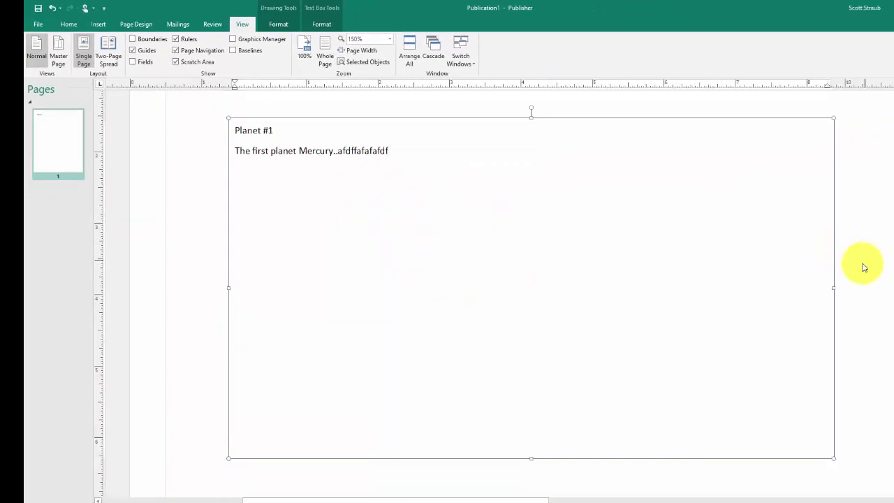
# Step: Shrink the text box to about 2.7 by 1.1 inches and make its "Planet #1" heading bold at 24 pt
pyautogui.moveTo(833, 458); pyautogui.dragTo(421, 197)
pyautogui.moveTo(284, 132); pyautogui.dragTo(235, 131)
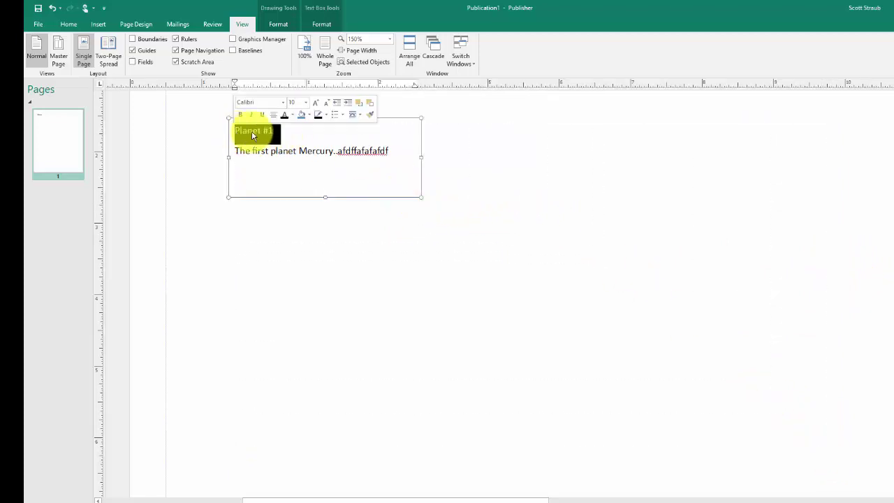
pyautogui.click(67, 23)
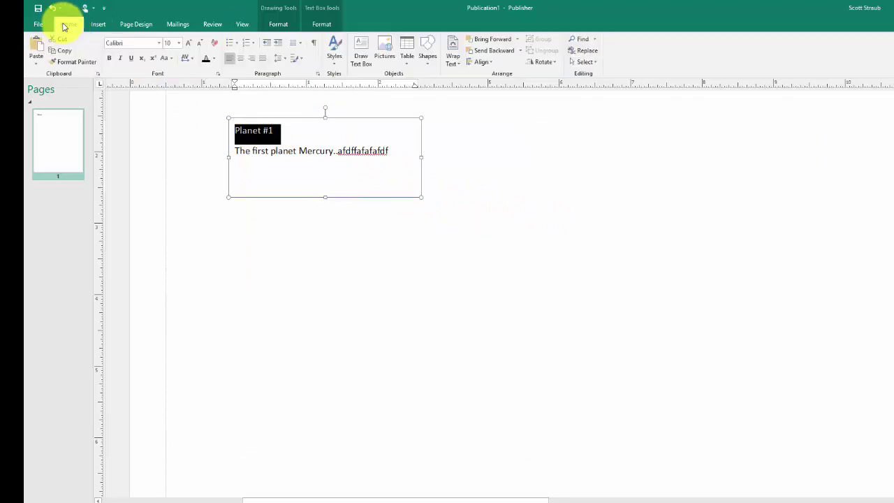
pyautogui.click(109, 59)
pyautogui.click(179, 43)
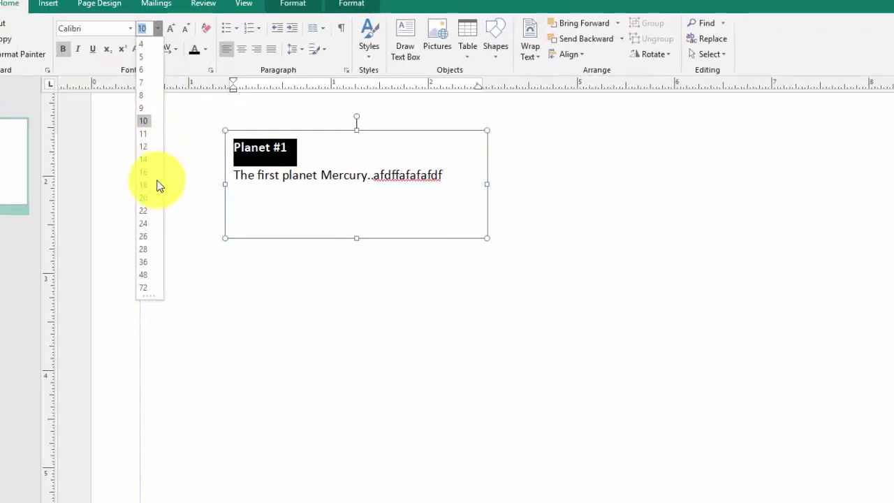
pyautogui.click(168, 186)
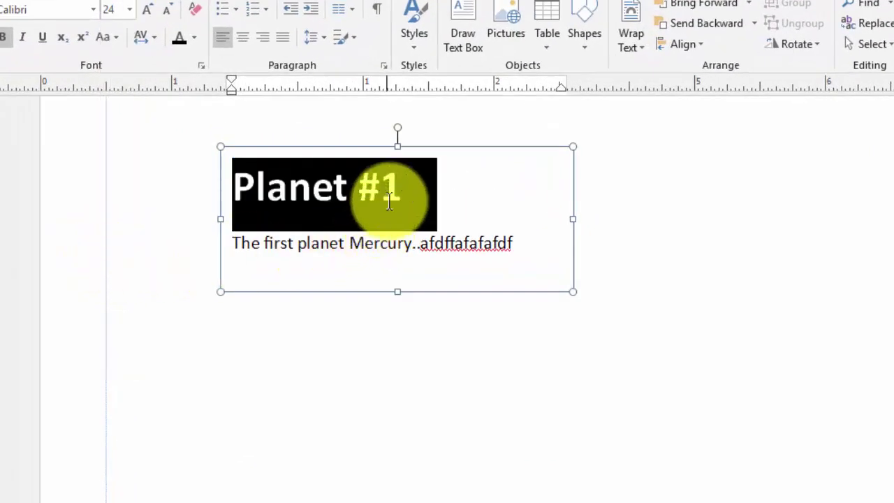
pyautogui.click(427, 195)
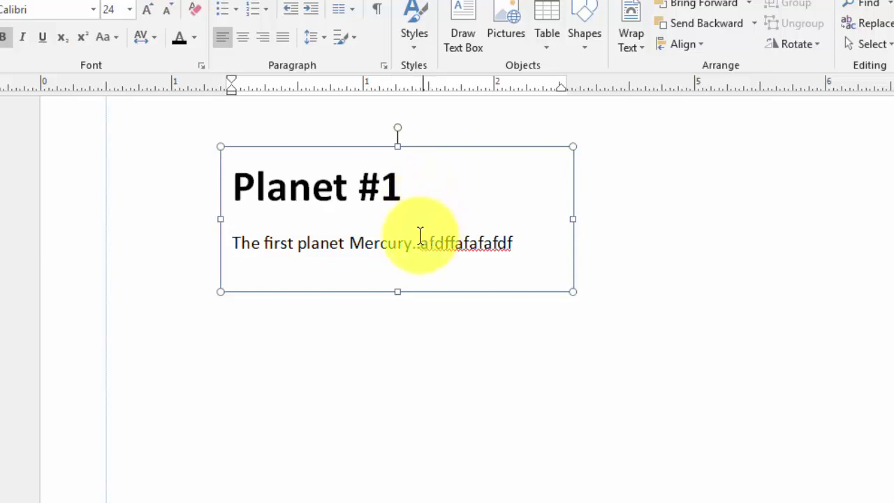
pyautogui.click(719, 297)
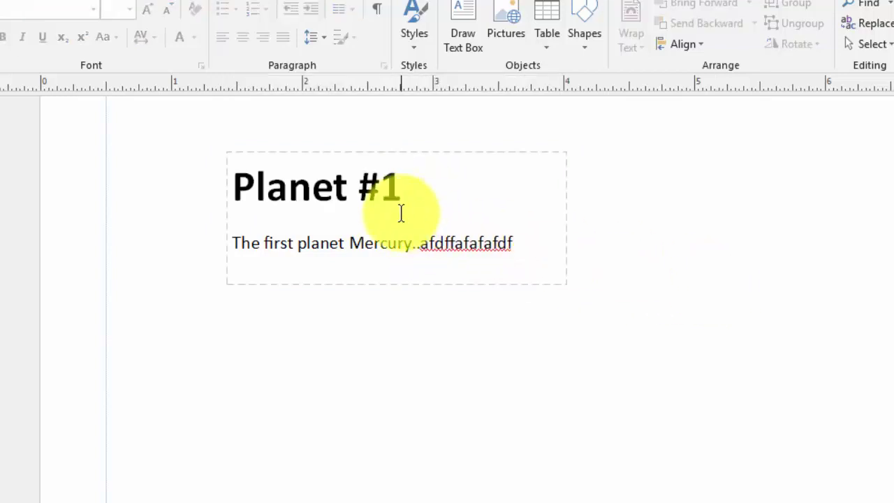
# Step: Move the Planet #1 text box down about 1.5 inches and copy it
pyautogui.click(398, 202)
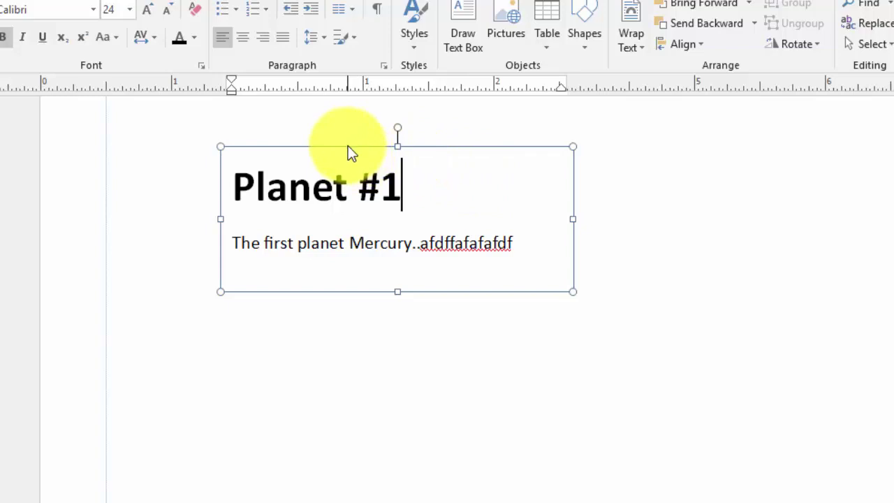
pyautogui.moveTo(351, 152); pyautogui.dragTo(335, 343)
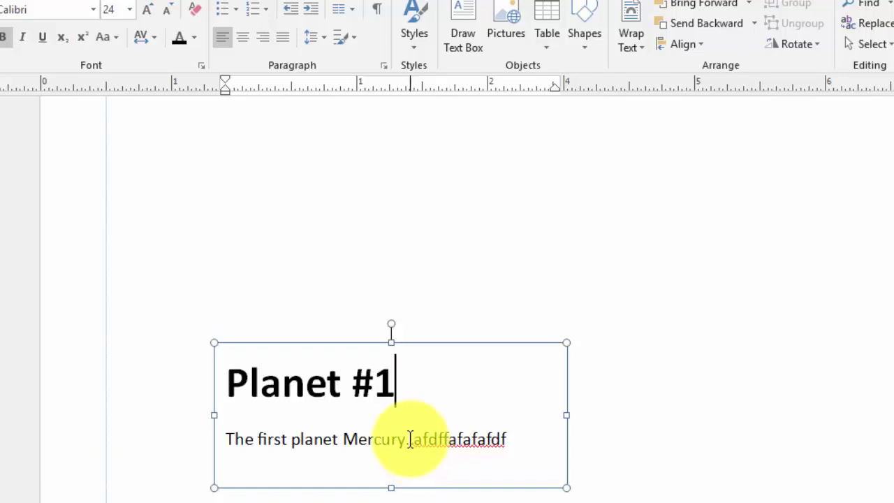
pyautogui.click(339, 344)
pyautogui.rightClick(339, 344)
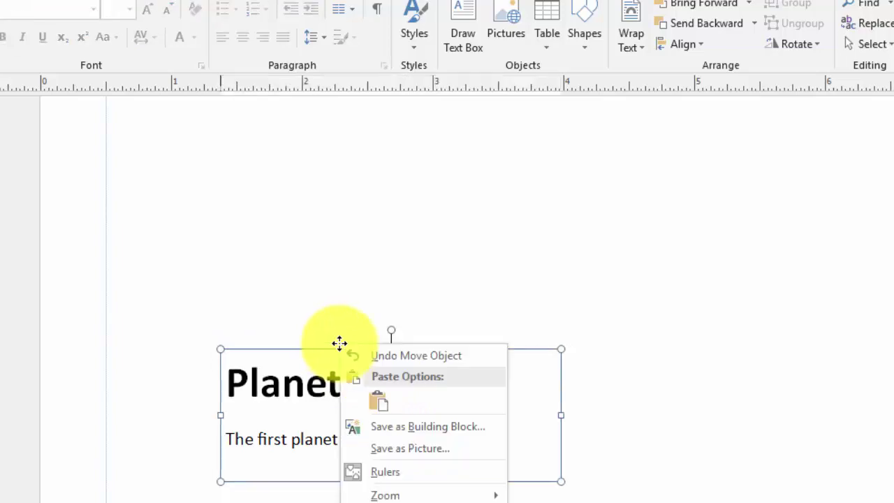
pyautogui.click(311, 357)
pyautogui.rightClick(307, 360)
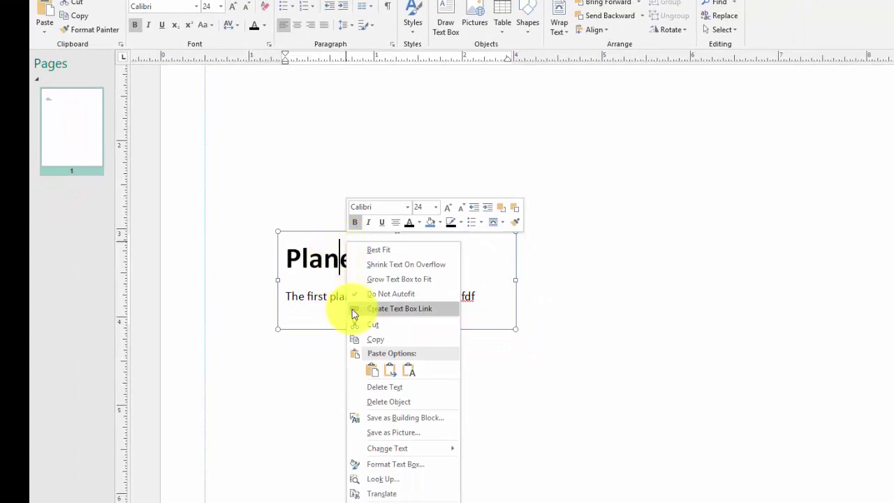
pyautogui.press('Escape')
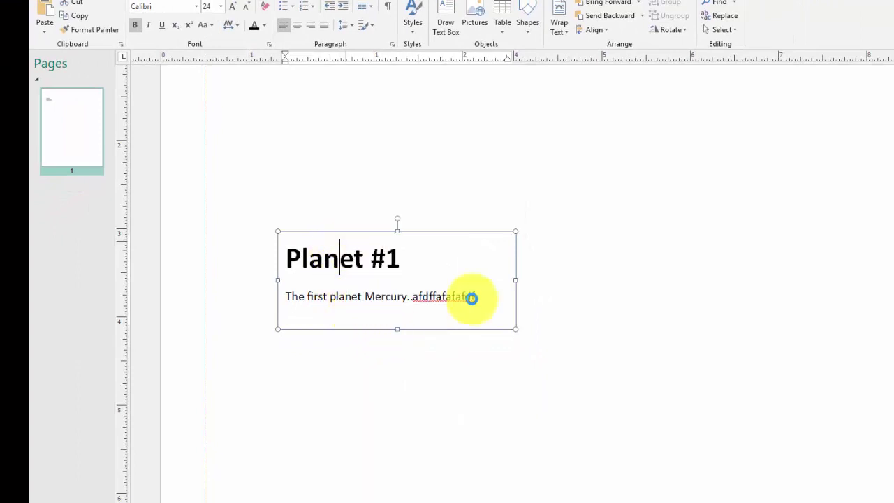
# Step: Paste a copy of the text box and place it above and to the right of the original
pyautogui.rightClick(653, 246)
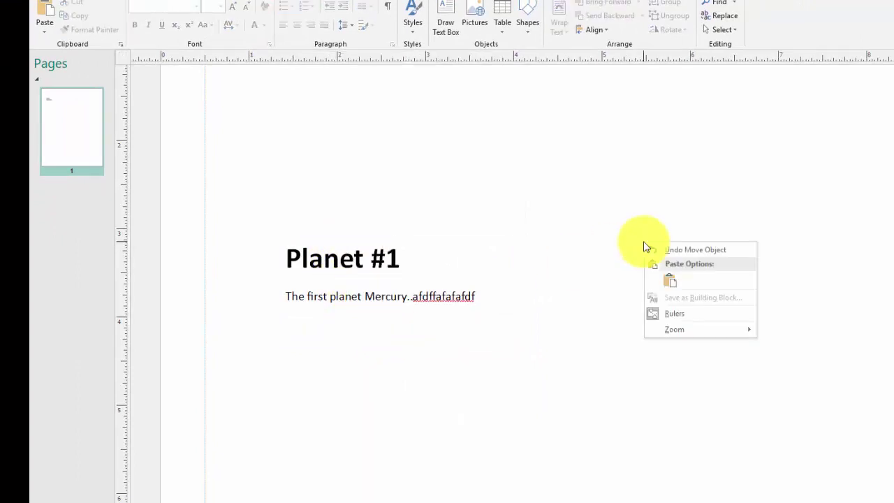
pyautogui.click(670, 278)
pyautogui.moveTo(695, 242); pyautogui.dragTo(508, 171)
# Step: Paste a second copy of the text box and place it below and to the right of the original
pyautogui.click(562, 318)
pyautogui.rightClick(562, 318)
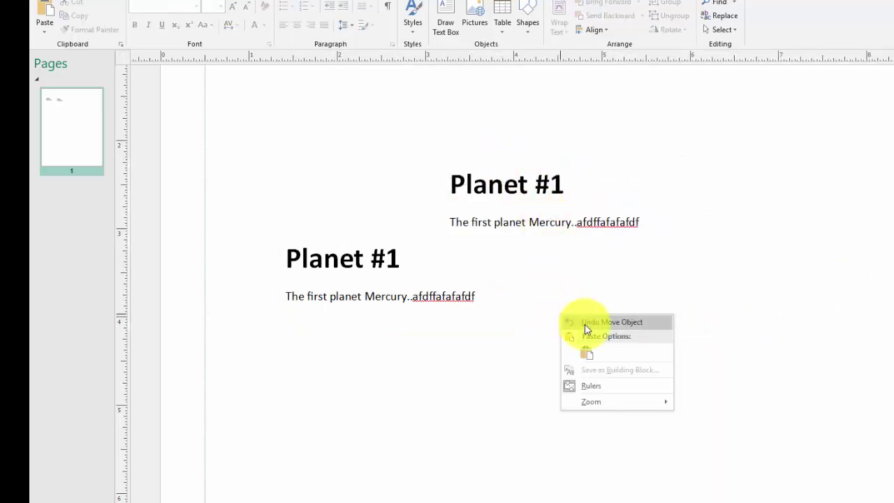
pyautogui.click(585, 349)
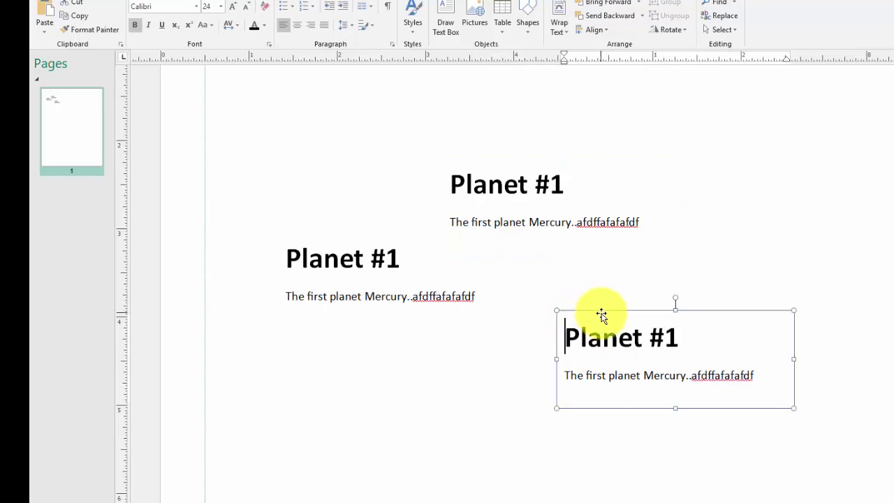
pyautogui.moveTo(598, 313); pyautogui.dragTo(507, 318)
# Step: Paste a third copy of the text box and place it to the right of the others, starting about 7 inches across the page
pyautogui.rightClick(747, 284)
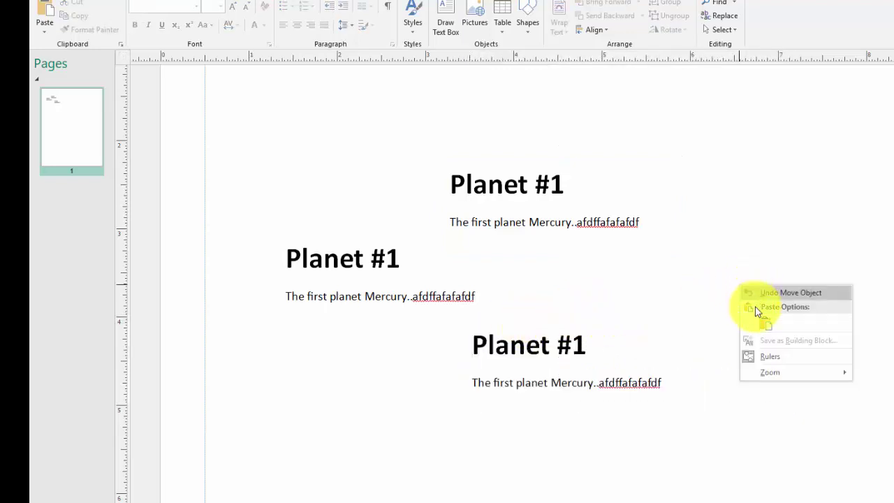
pyautogui.click(765, 323)
pyautogui.moveTo(770, 286); pyautogui.dragTo(821, 212)
# Step: Paste a fourth copy of the Planet #1 text box and place it below the copy at about 7 inches across
pyautogui.rightClick(836, 208)
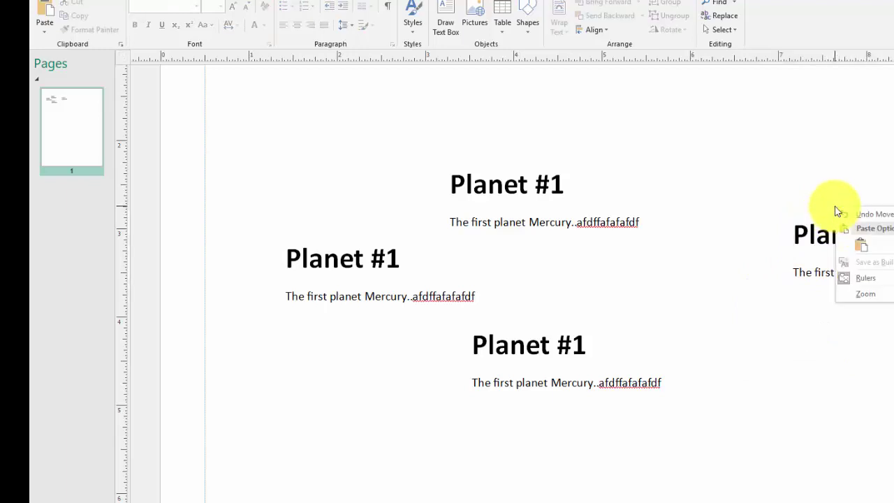
pyautogui.click(859, 245)
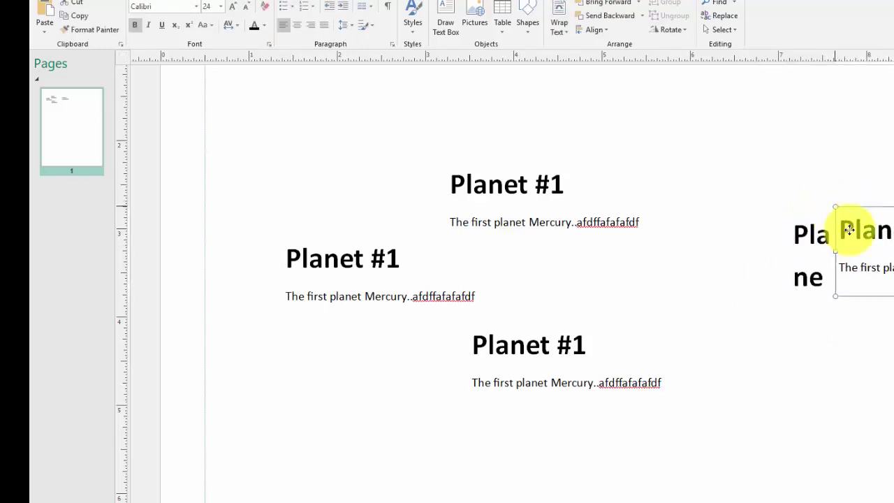
pyautogui.moveTo(848, 231); pyautogui.dragTo(804, 419)
pyautogui.click(789, 443)
# Step: Spread the four Planet #1 copies farther apart across the page, with one about 10 inches down and two toward the far right
pyautogui.scroll(-3, 523, 279)
pyautogui.scroll(-1, 678, 345)
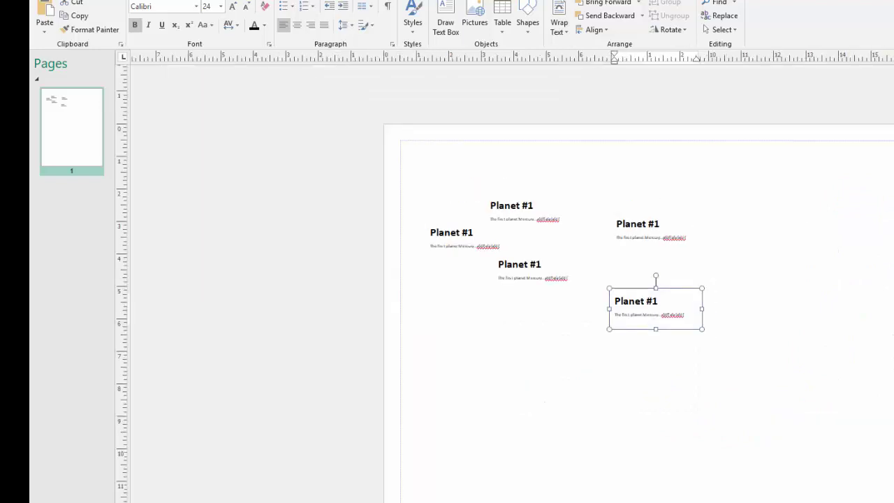
pyautogui.moveTo(640, 292); pyautogui.dragTo(881, 210)
pyautogui.moveTo(509, 199); pyautogui.dragTo(621, 173)
pyautogui.click(518, 265)
pyautogui.moveTo(530, 253); pyautogui.dragTo(576, 453)
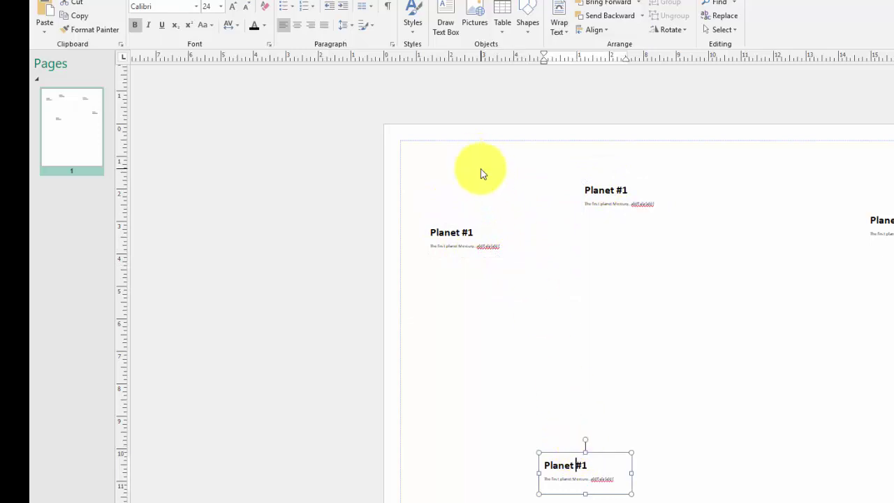
# Step: Search Bing images for "mercury" and insert the blue and brown planet picture
pyautogui.click(474, 22)
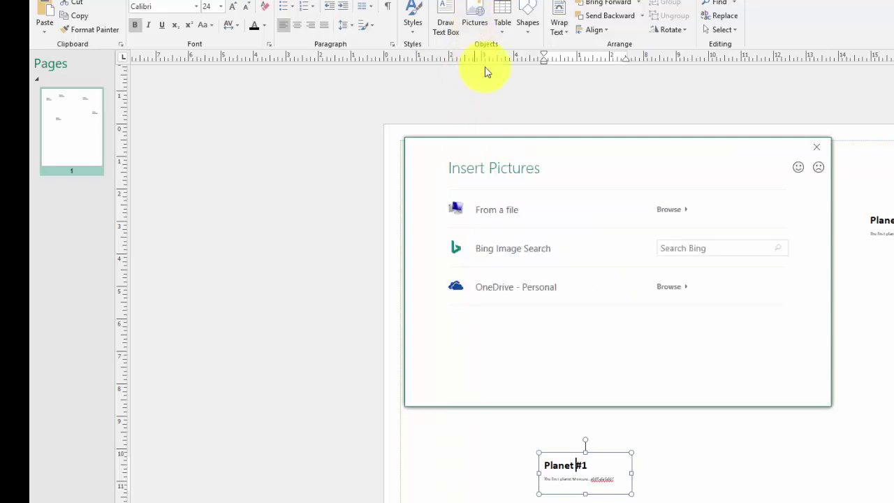
pyautogui.click(718, 249)
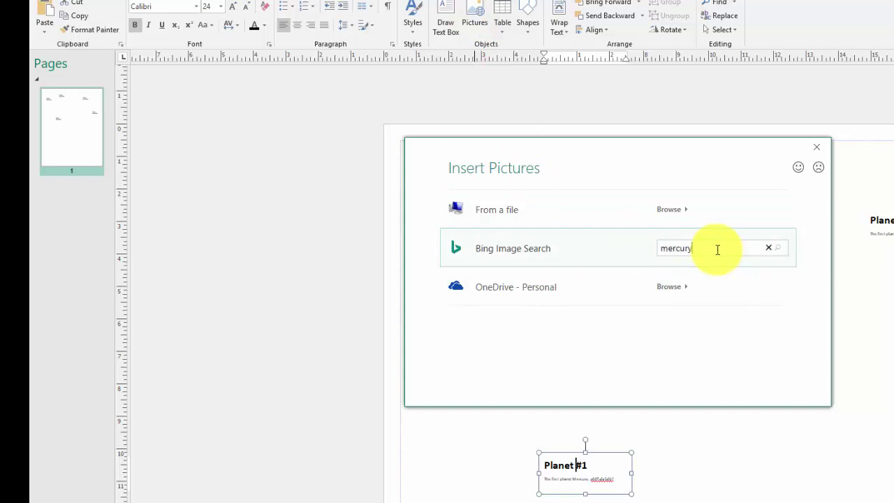
pyautogui.click(780, 253)
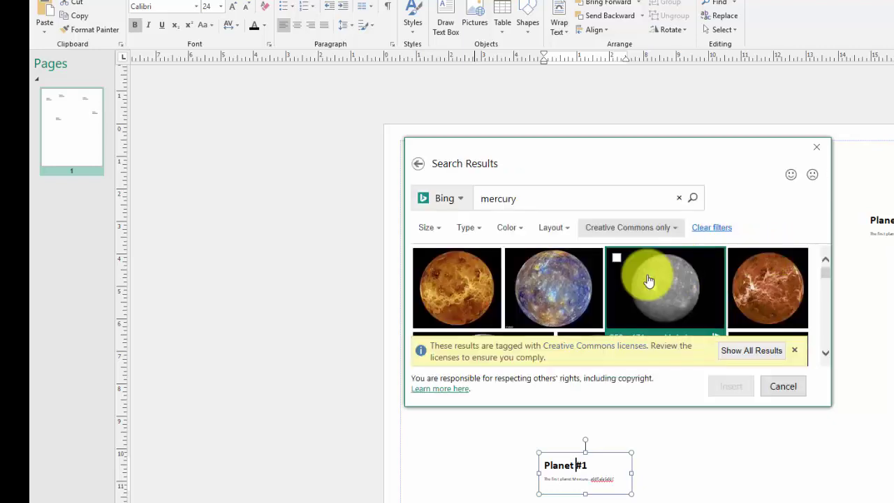
pyautogui.click(514, 260)
pyautogui.click(727, 391)
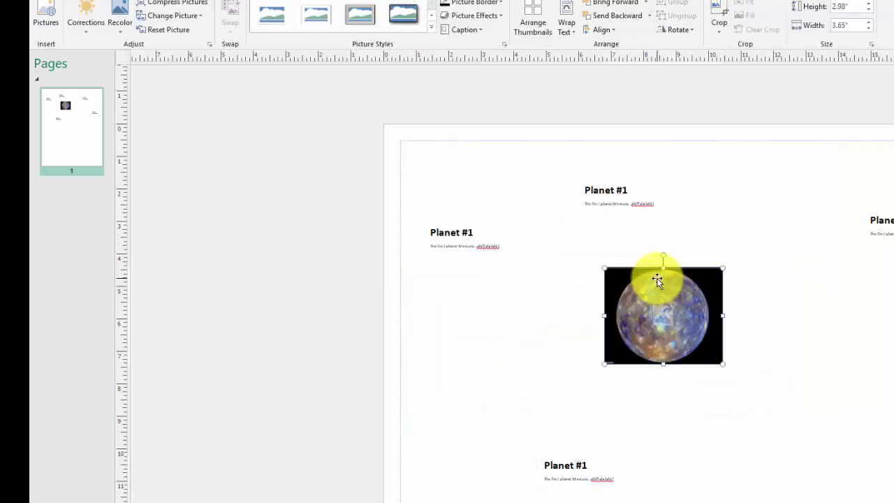
# Step: Place the Mercury picture beneath the upper-middle Planet #1 text and move the leftmost text box to about 14 inches across, 9 inches down
pyautogui.moveTo(651, 272); pyautogui.dragTo(605, 219)
pyautogui.click(443, 227)
pyautogui.moveTo(448, 222); pyautogui.dragTo(868, 422)
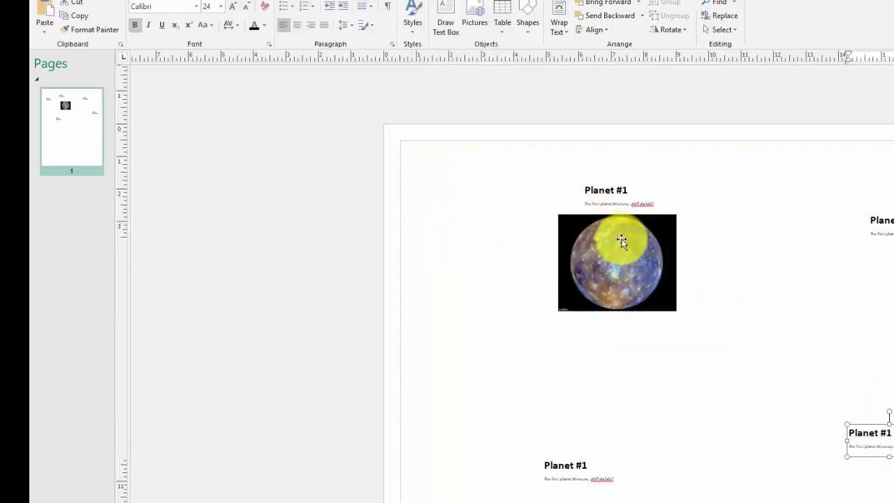
# Step: Try the wide black frame picture style on the Mercury picture, and settle on the thinner black frame with a shadow
pyautogui.click(621, 239)
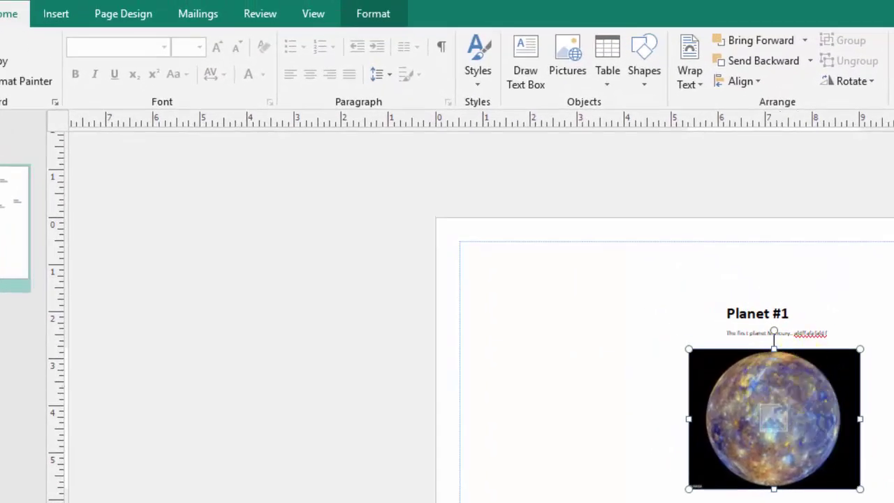
pyautogui.press('F9')
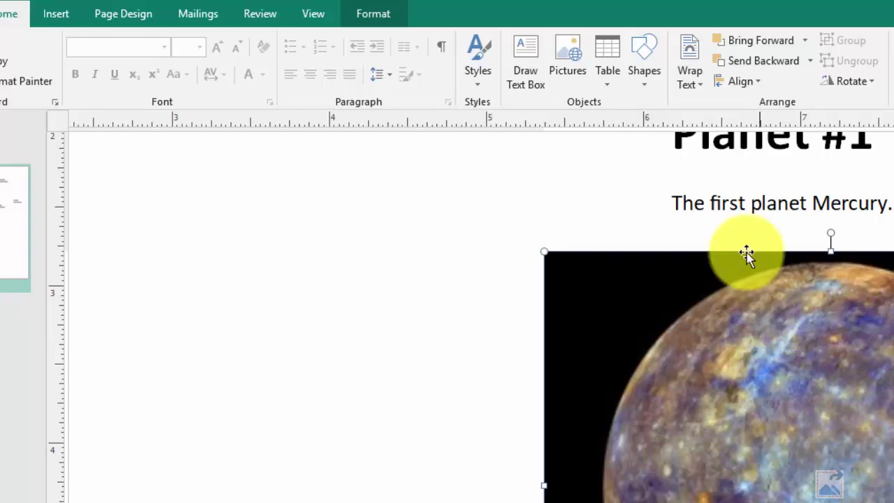
pyautogui.click(391, 234)
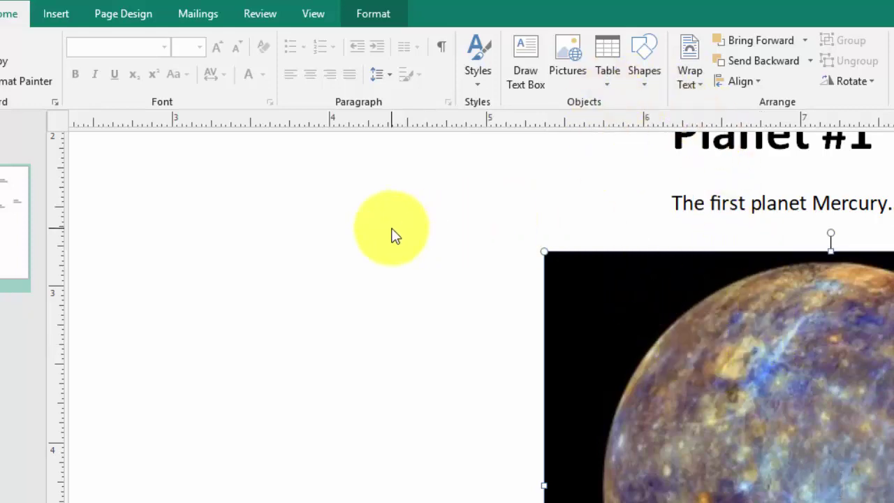
pyautogui.click(699, 301)
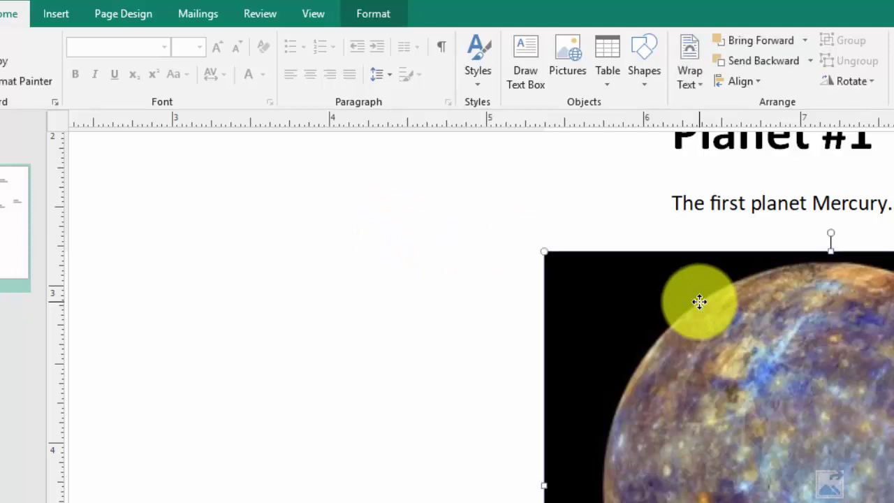
pyautogui.click(374, 14)
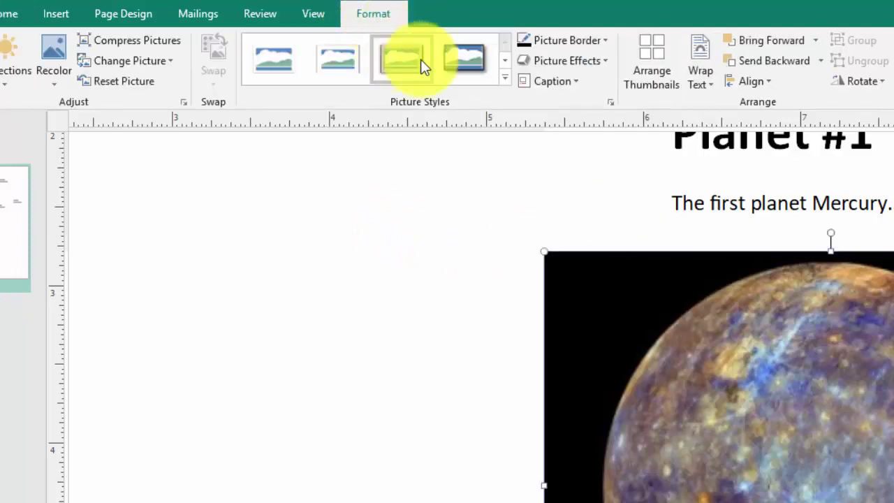
pyautogui.click(504, 78)
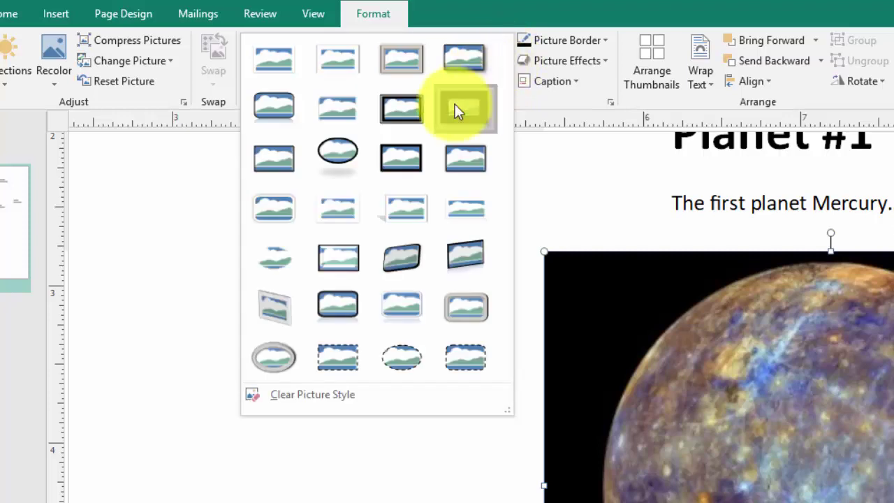
pyautogui.click(457, 106)
pyautogui.click(505, 78)
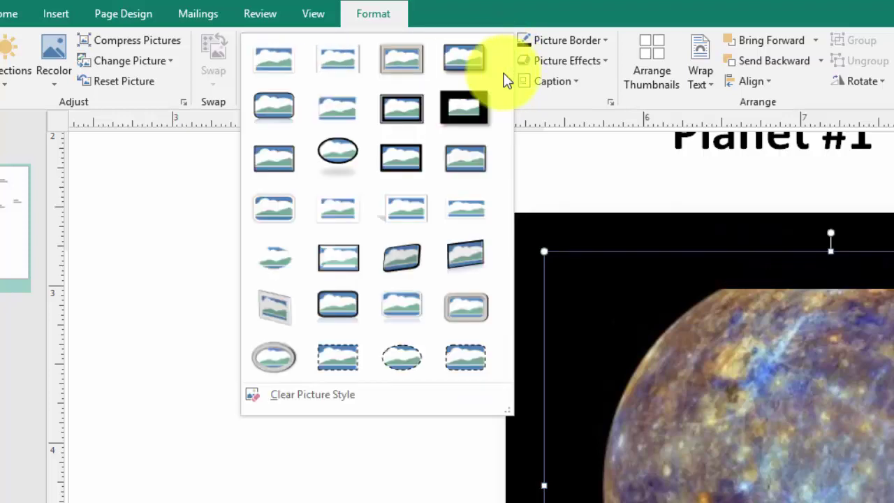
pyautogui.click(399, 155)
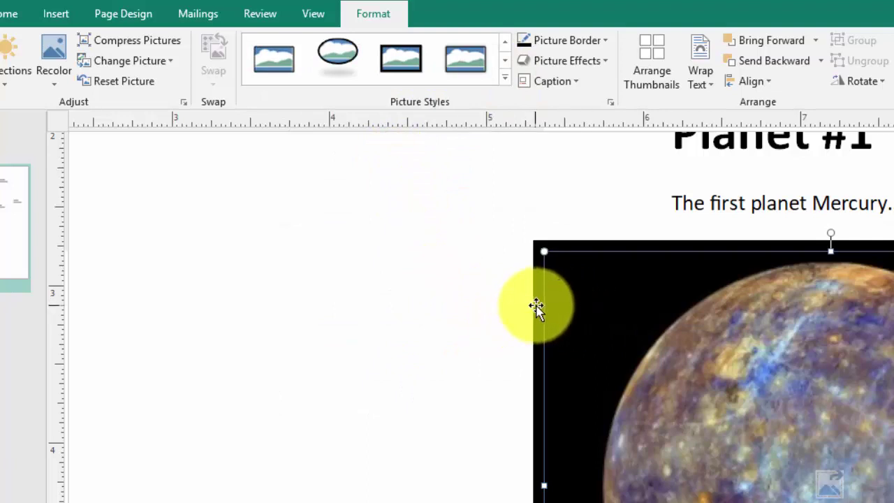
# Step: Add a reflection effect below the Mercury picture, offset by a small gap
pyautogui.click(605, 61)
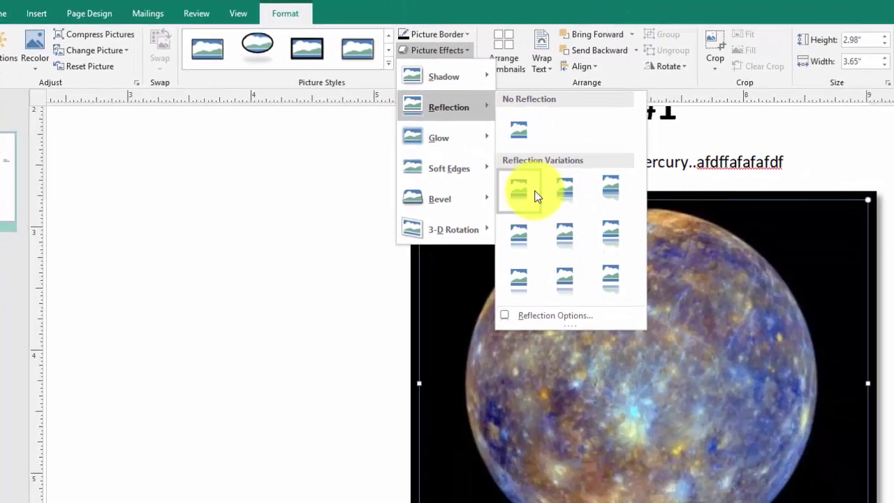
pyautogui.click(671, 240)
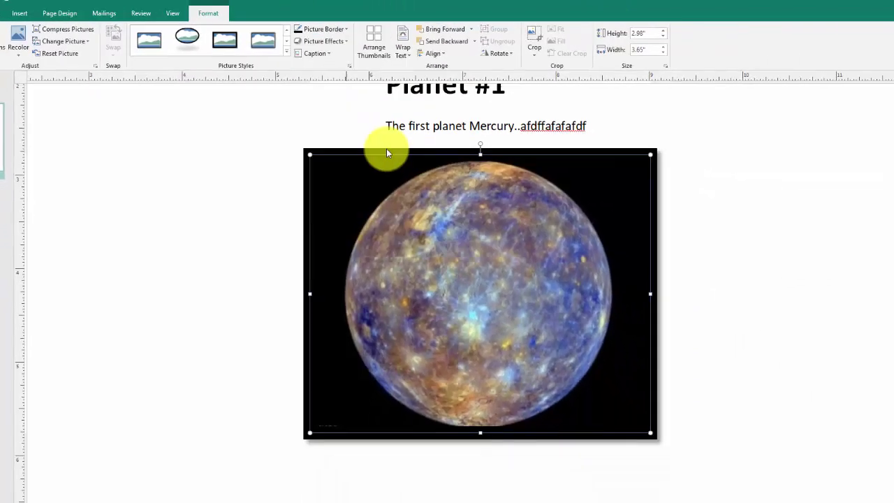
pyautogui.click(247, 221)
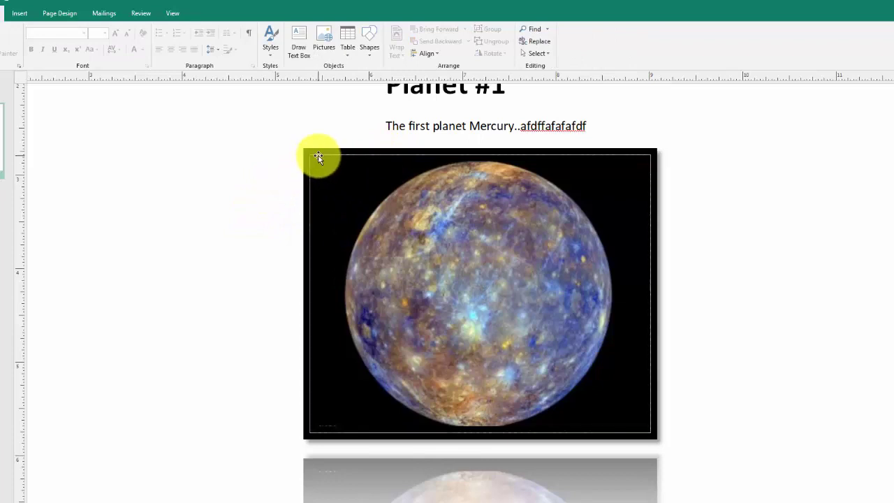
# Step: Copy the framed Mercury picture and paste the duplicate to its right, starting about 10 inches across the page
pyautogui.click(392, 154)
pyautogui.rightClick(384, 150)
pyautogui.click(380, 149)
pyautogui.rightClick(380, 150)
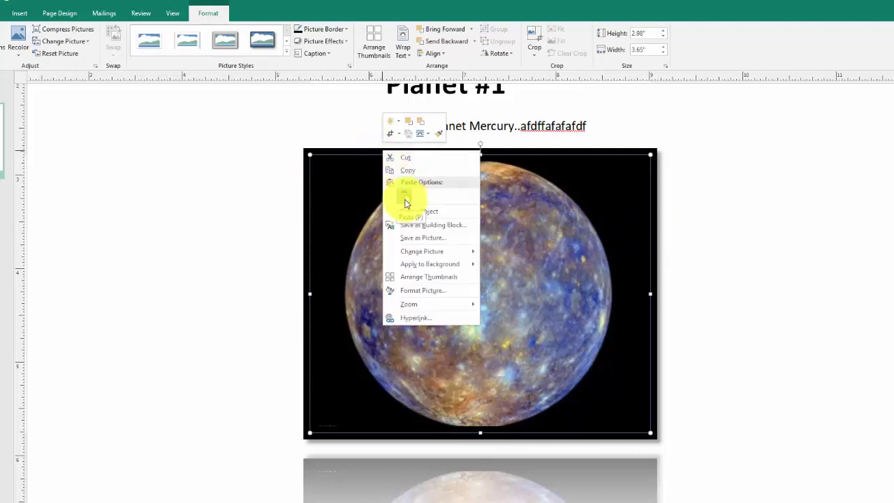
pyautogui.press('Escape')
pyautogui.click(774, 182)
pyautogui.rightClick(775, 180)
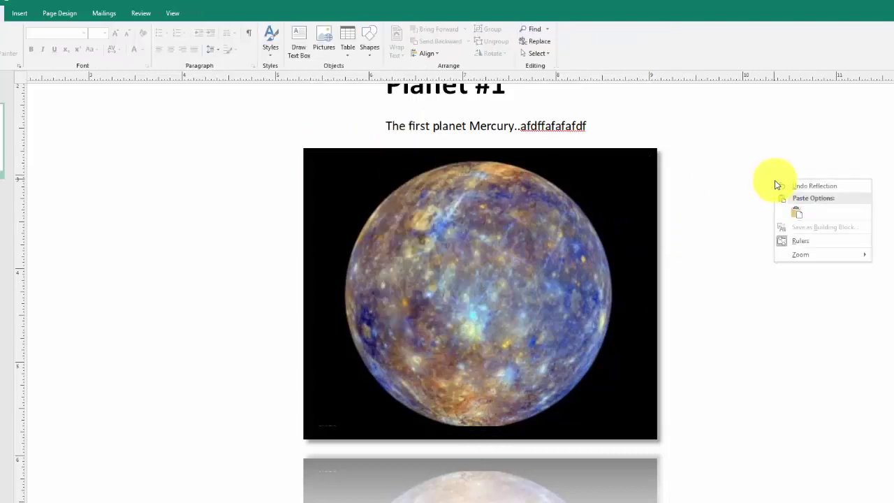
pyautogui.click(797, 209)
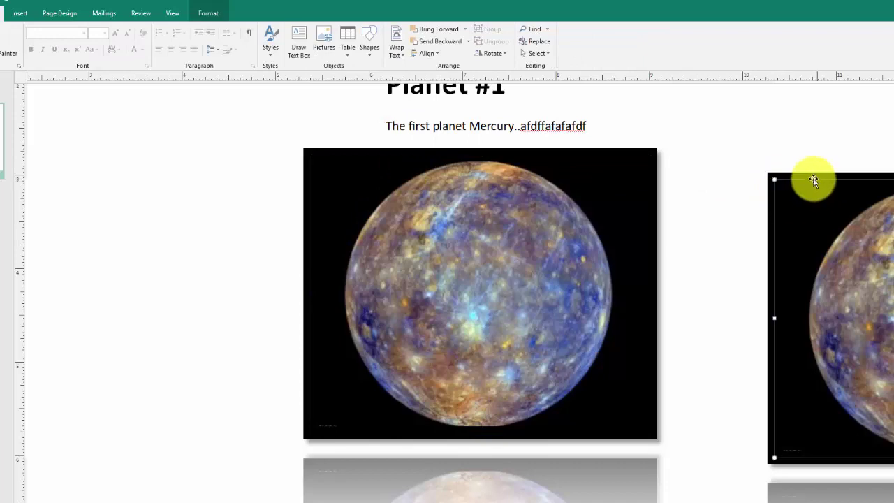
# Step: Move the duplicate picture beneath the upper-right Planet #1 text, and shift the first picture's text box up and left to about 5.73, 1.60 in
pyautogui.moveTo(787, 355); pyautogui.dragTo(711, 345)
pyautogui.moveTo(887, 502); pyautogui.dragTo(876, 502)
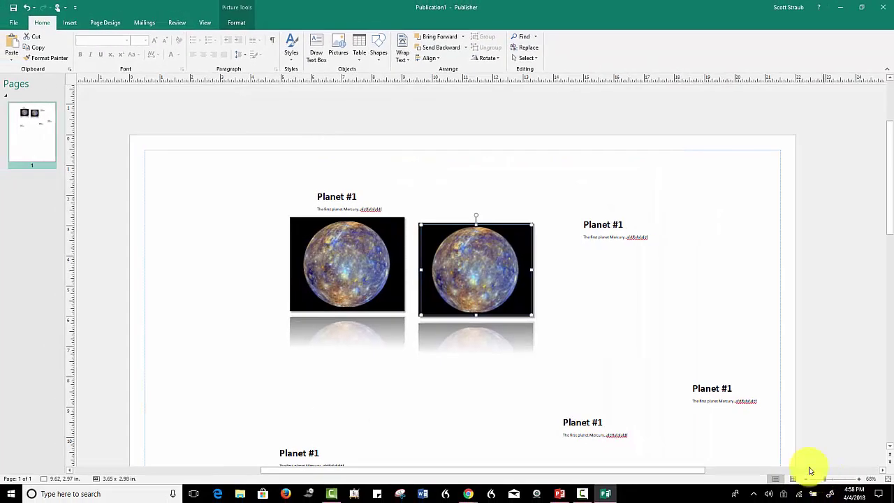
pyautogui.moveTo(442, 224); pyautogui.dragTo(599, 251)
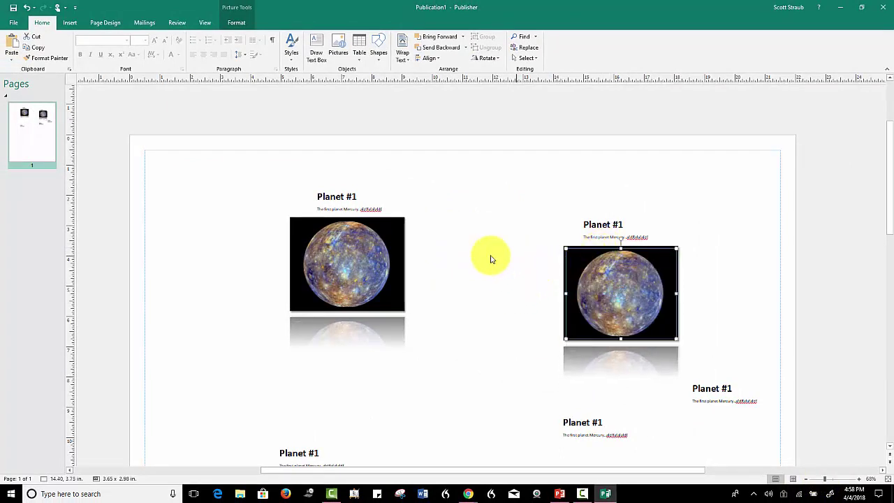
pyautogui.click(347, 193)
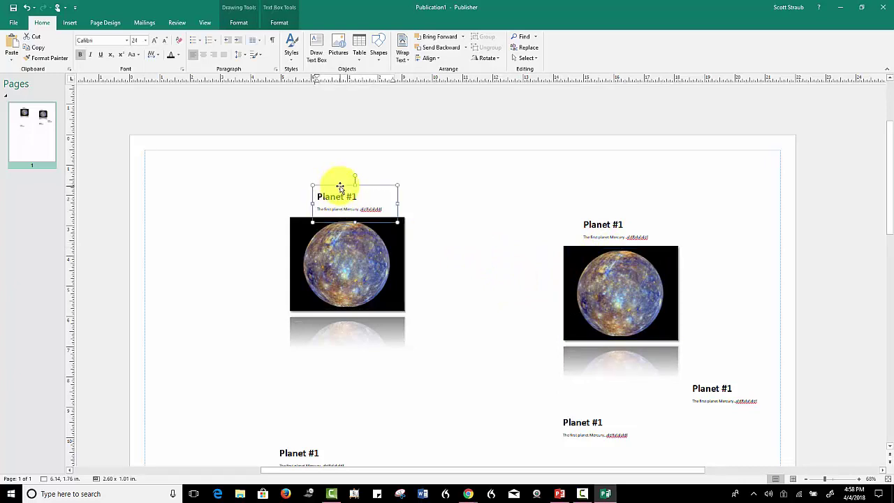
pyautogui.moveTo(339, 187)
pyautogui.mouseDown()
pyautogui.moveTo(226, 191)
pyautogui.moveTo(327, 182)
pyautogui.mouseUp()
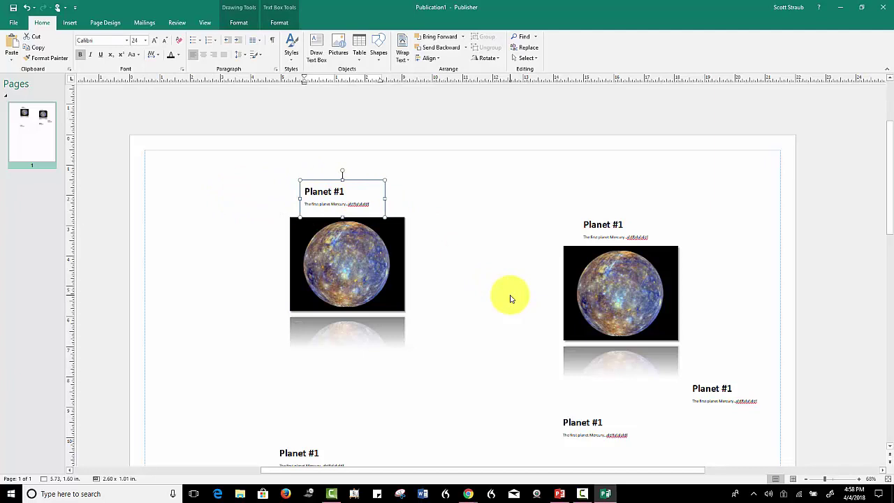
# Step: Open the print preview of the poster with its tiled Letter-paper settings
pyautogui.hotkey('ctrl', 'p')
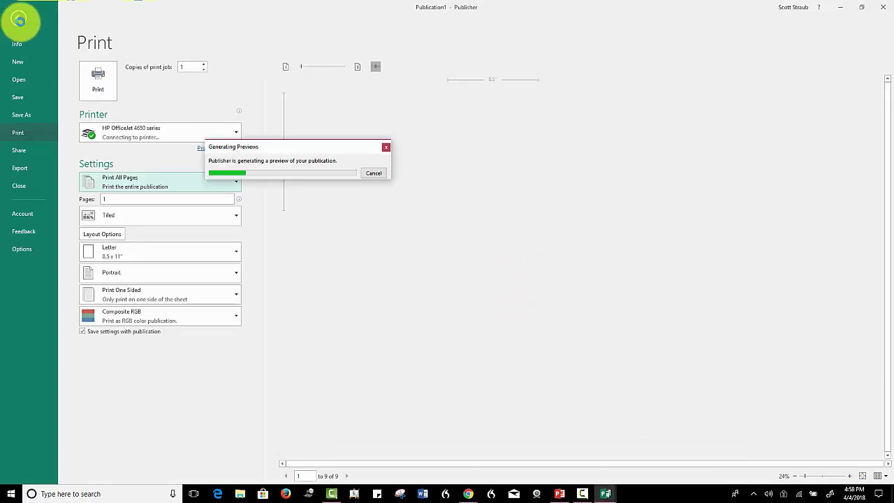